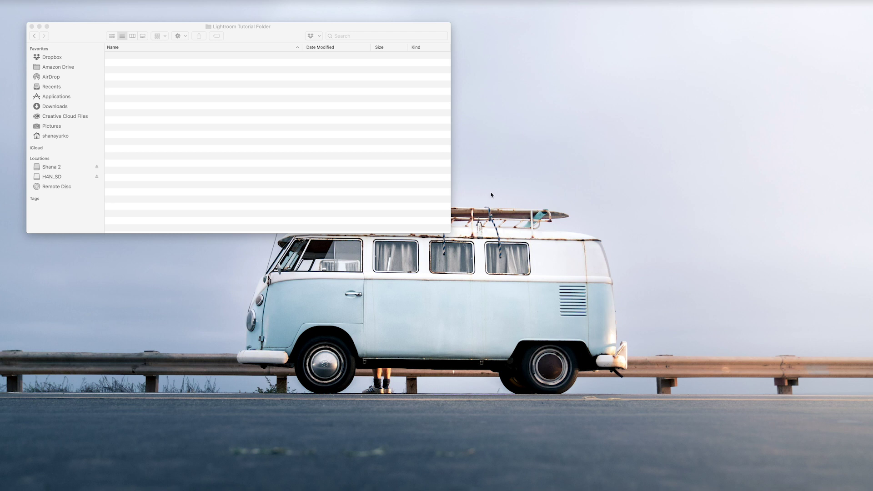
Step: Create a Photos folder in the Lightroom Tutorial Folder, open it, and launch Lightroom Classic
{"action": "left_click", "coordinate": [313, 110]}
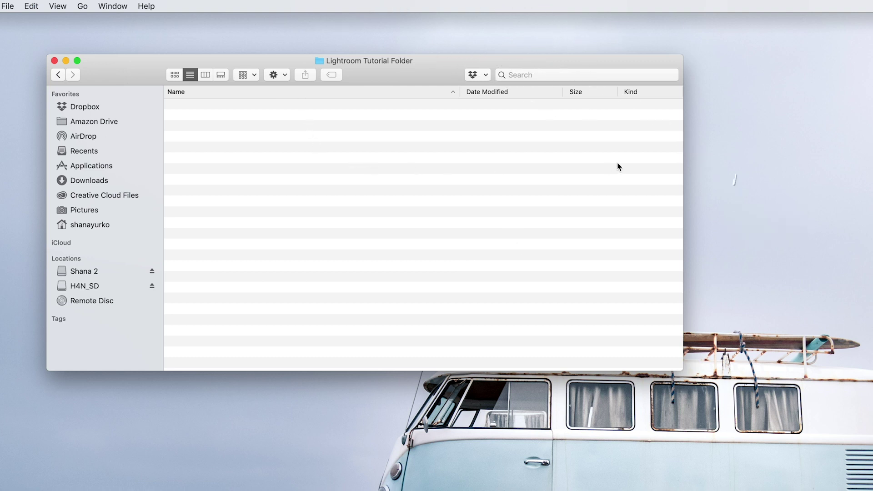
{"action": "right_click", "coordinate": [242, 123]}
{"action": "left_click", "coordinate": [261, 125]}
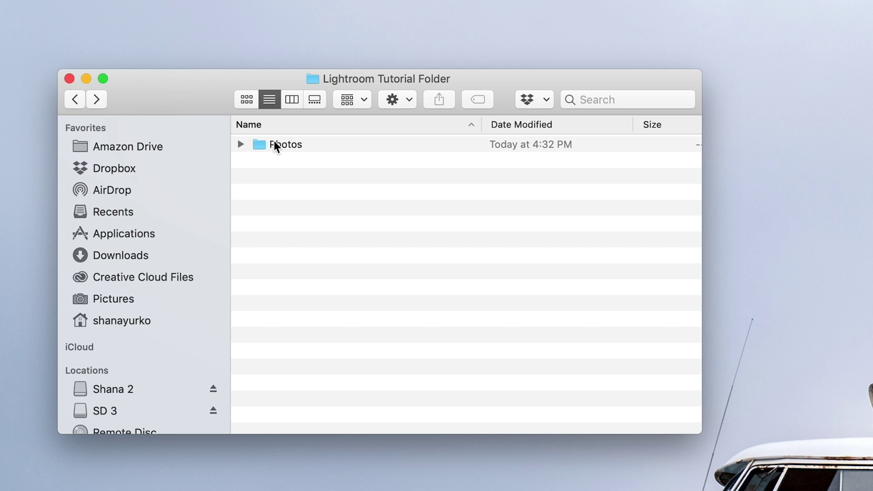
{"action": "double_click", "coordinate": [274, 142]}
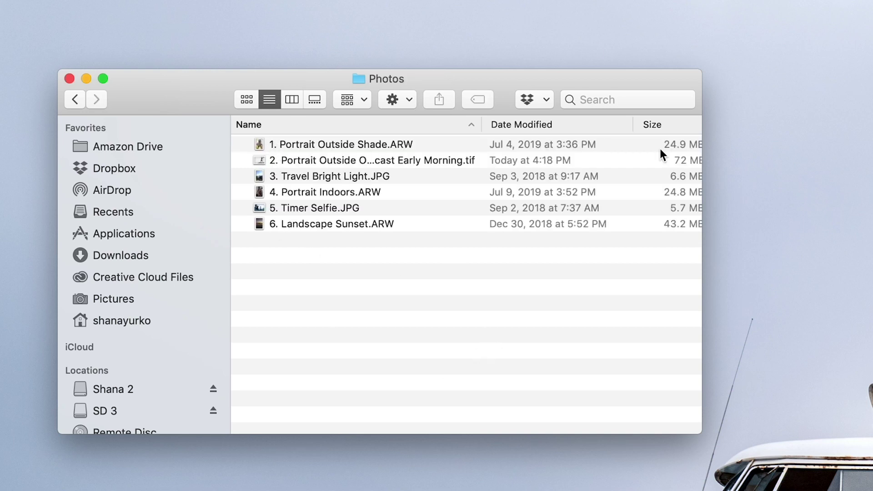
{"action": "left_click", "coordinate": [554, 477]}
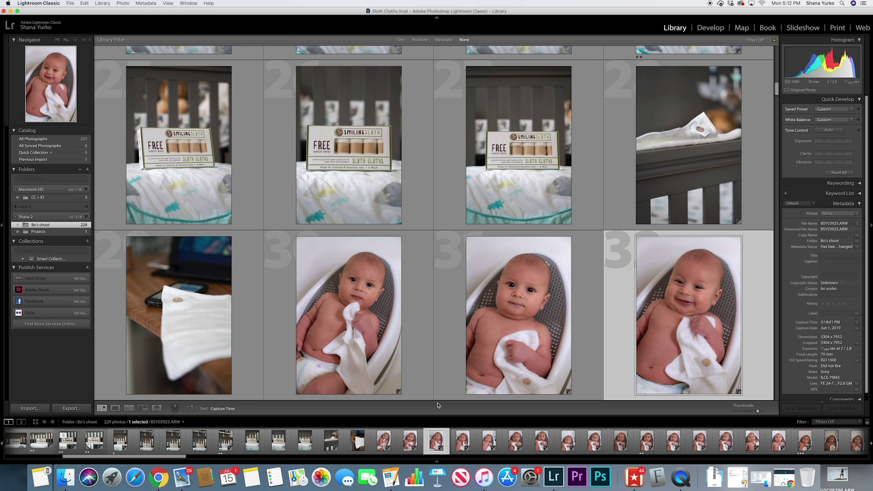
Step: Choose New Catalog from Lightroom Classic's File menu
{"action": "left_click", "coordinate": [69, 4]}
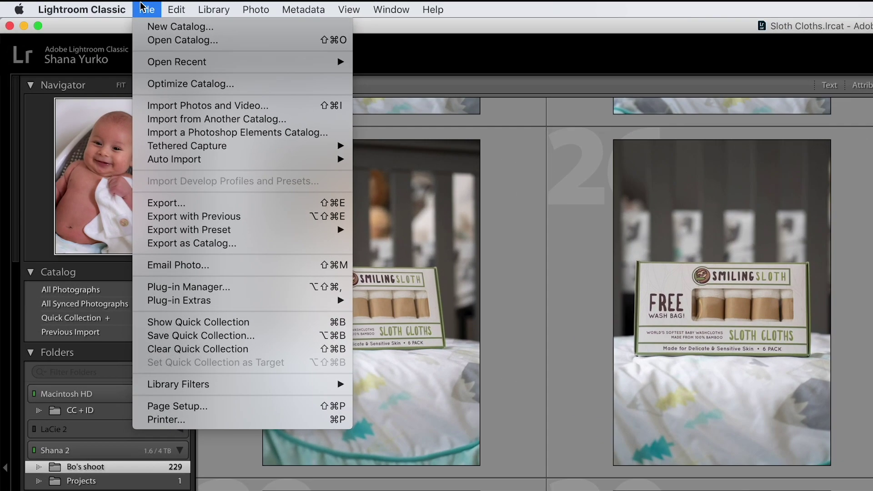
{"action": "left_click", "coordinate": [152, 25]}
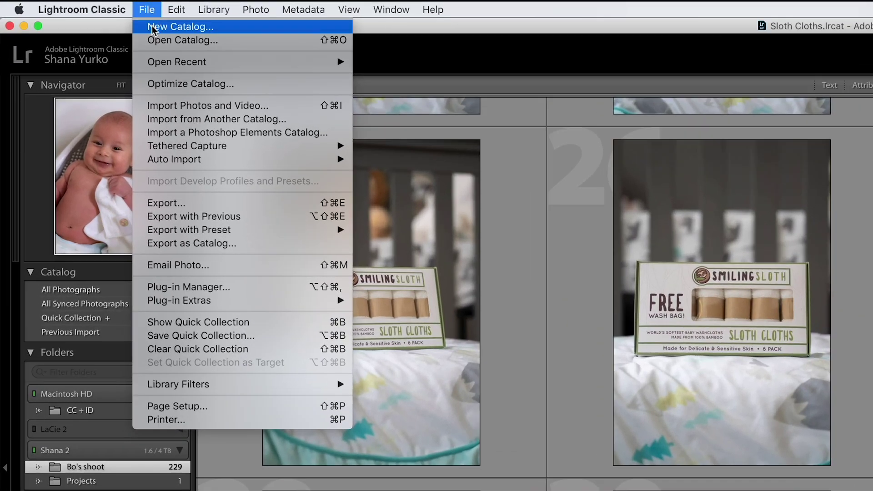
{"action": "left_click", "coordinate": [151, 27]}
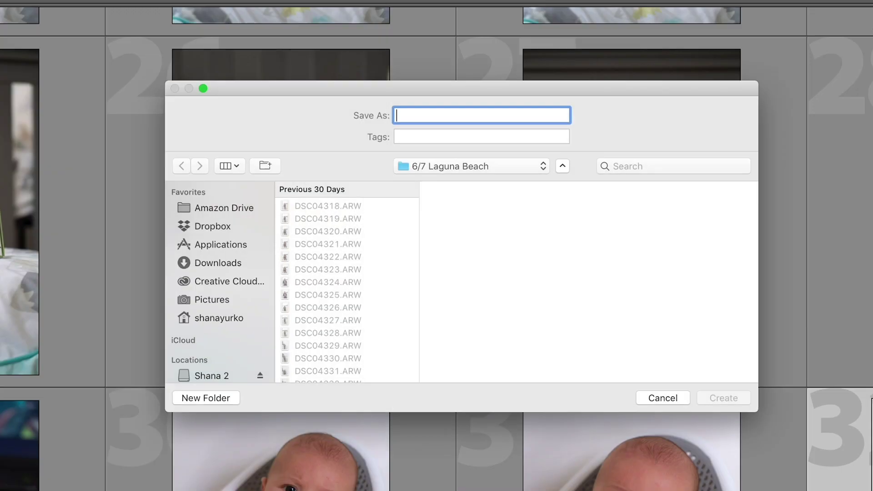
Step: Name the catalog 'Lightroom Basics Tutorial' and save it in the Lightroom Tutorial Folder
{"action": "type", "text": "Light"}
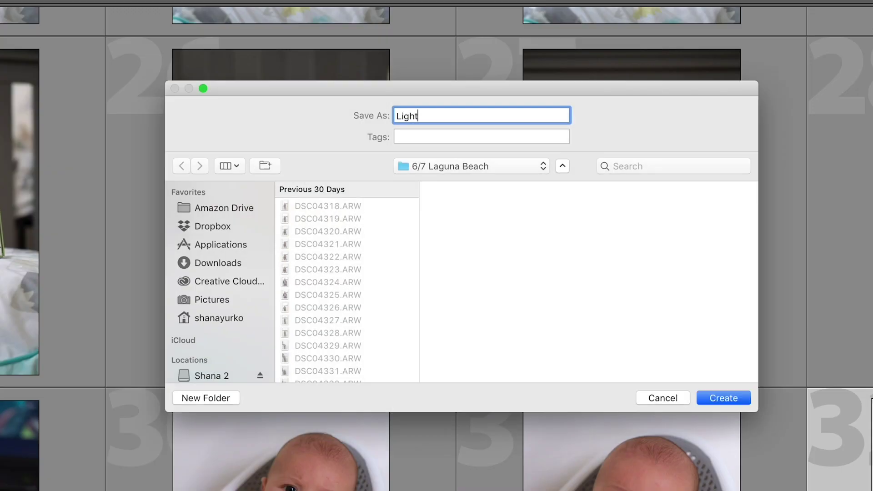
{"action": "type", "text": "room Basics Tutorial"}
{"action": "left_click", "coordinate": [211, 376]}
{"action": "left_click", "coordinate": [345, 277]}
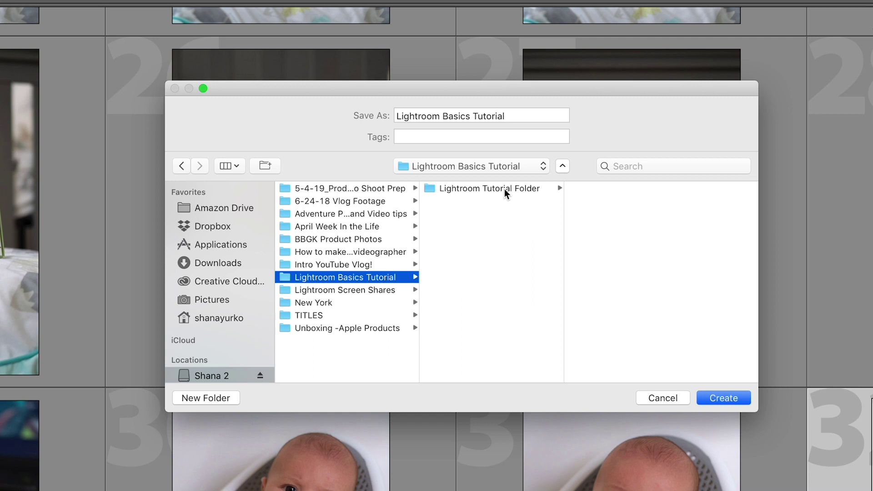
{"action": "left_click", "coordinate": [504, 189]}
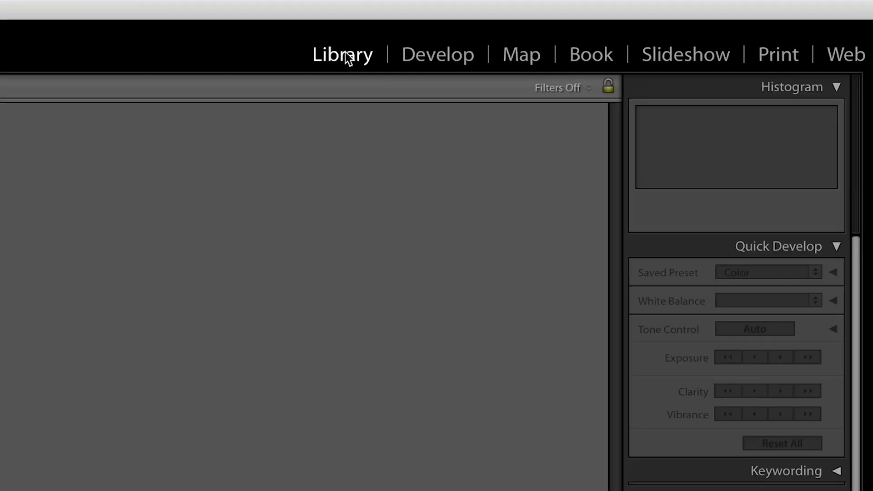
Step: Add the Lightroom Tutorial Folder's Photos folder as the import source
{"action": "left_click", "coordinate": [677, 28]}
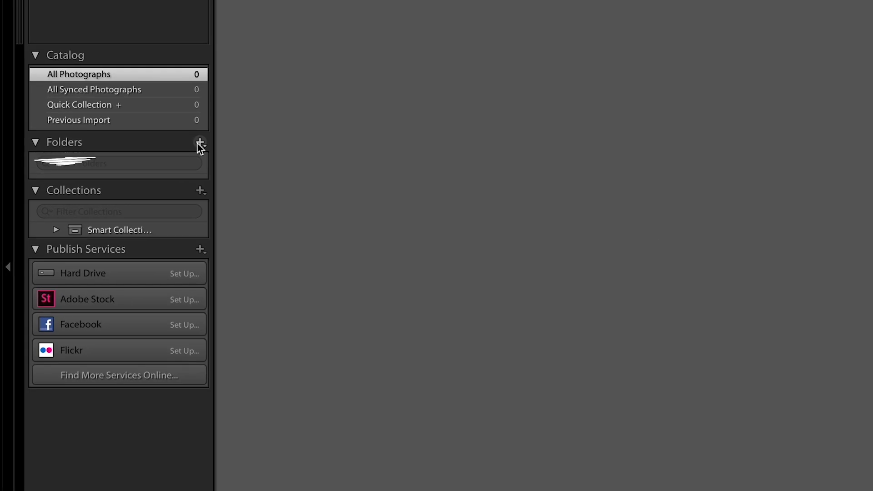
{"action": "left_click", "coordinate": [201, 144]}
{"action": "left_click", "coordinate": [226, 170]}
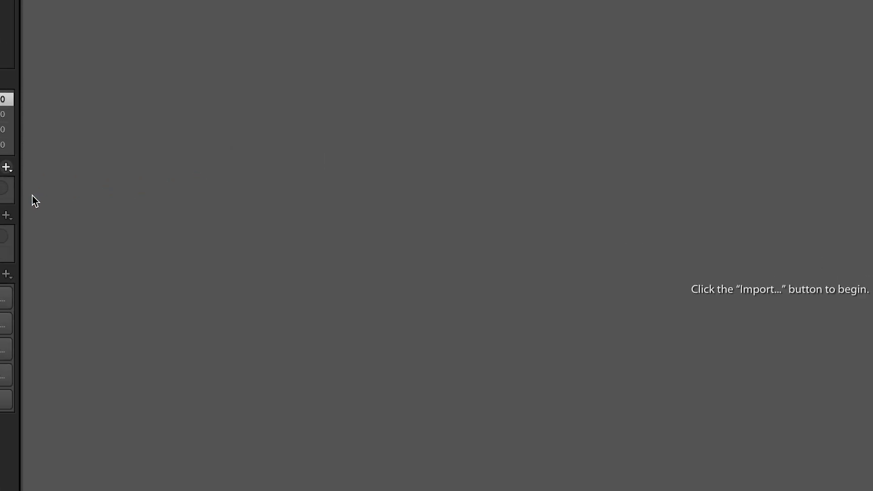
{"action": "left_click", "coordinate": [374, 40]}
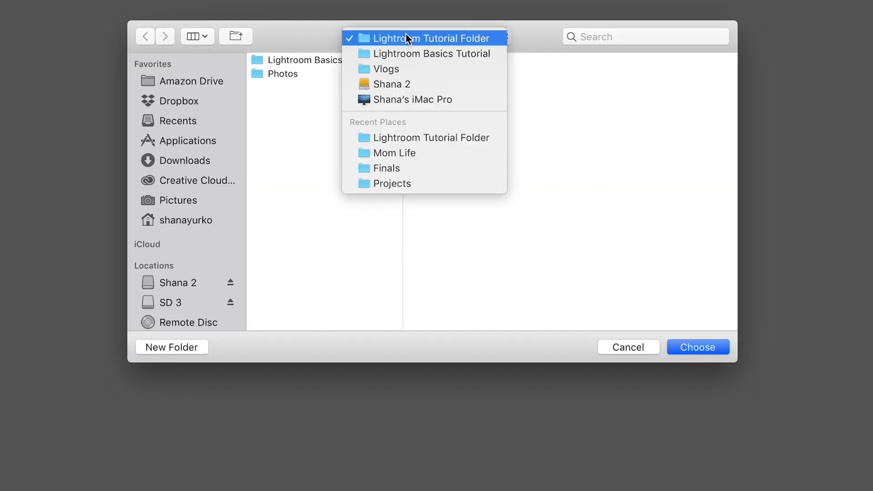
{"action": "left_click", "coordinate": [300, 64]}
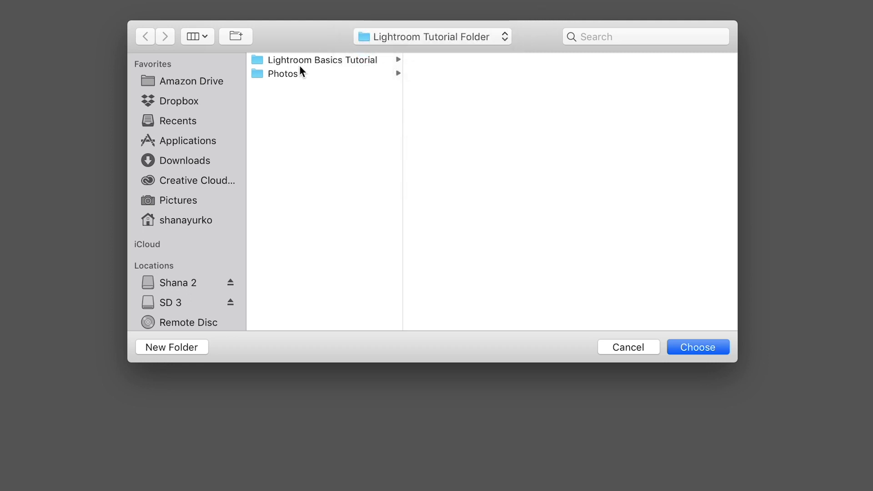
{"action": "left_click", "coordinate": [291, 74]}
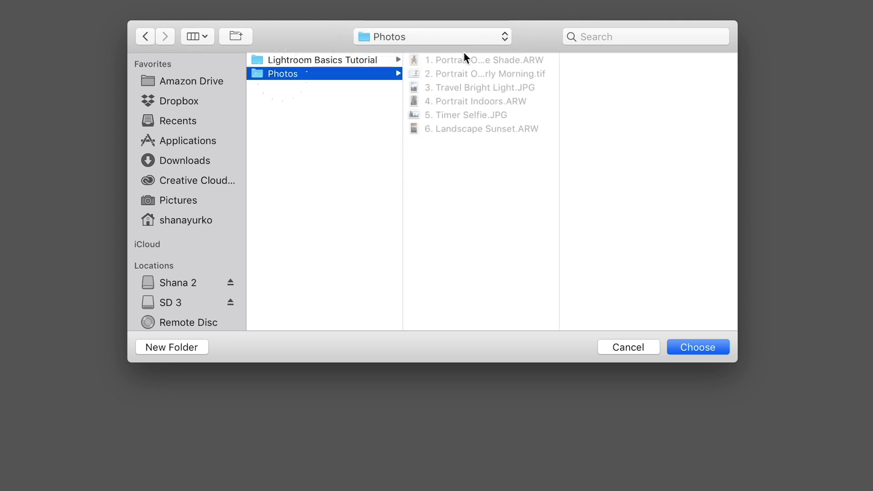
{"action": "left_click", "coordinate": [698, 347]}
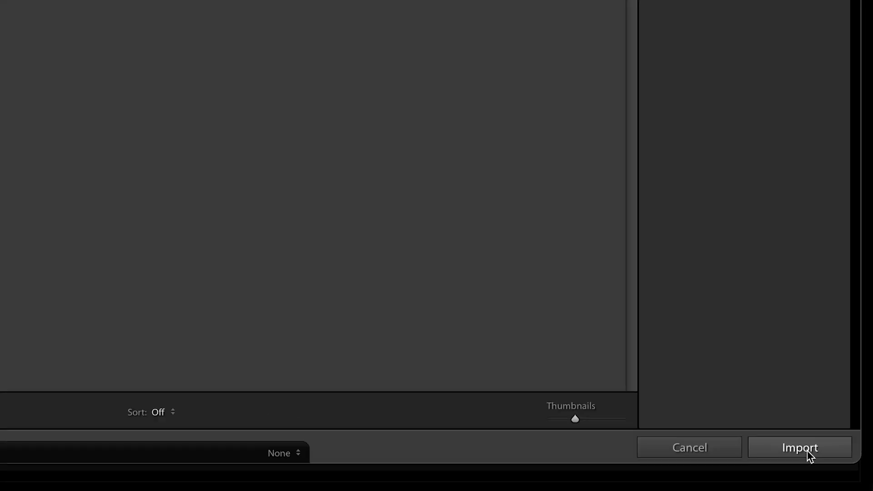
Step: Import the checked photos into the catalog, then view them in the Develop module
{"action": "left_click", "coordinate": [848, 443]}
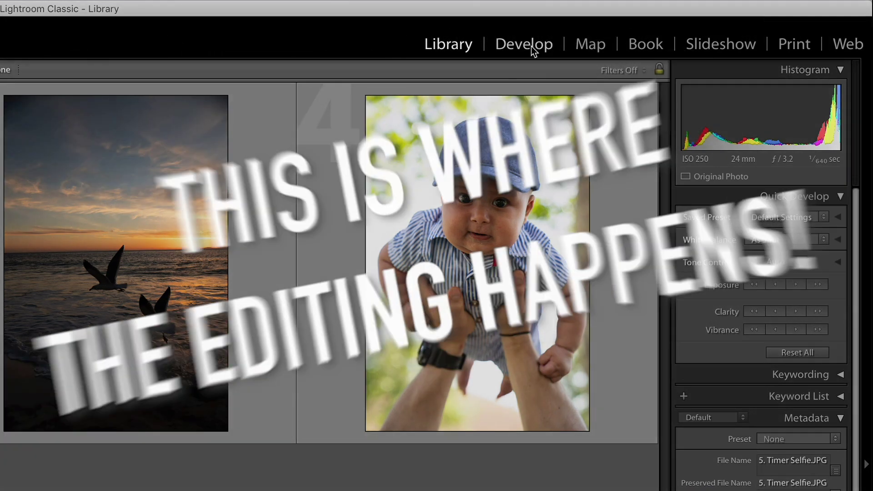
{"action": "left_click", "coordinate": [532, 47]}
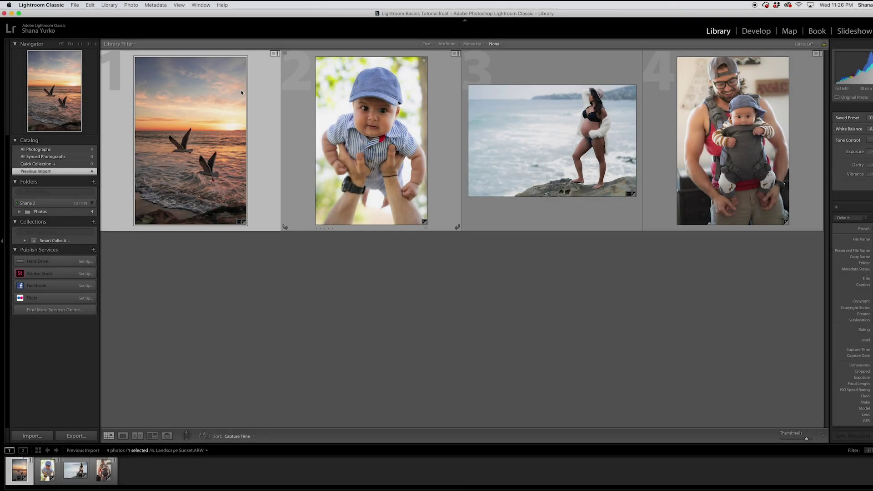
Step: Select all four imported photos and open the Export dialog from the File menu
{"action": "left_click", "coordinate": [218, 355]}
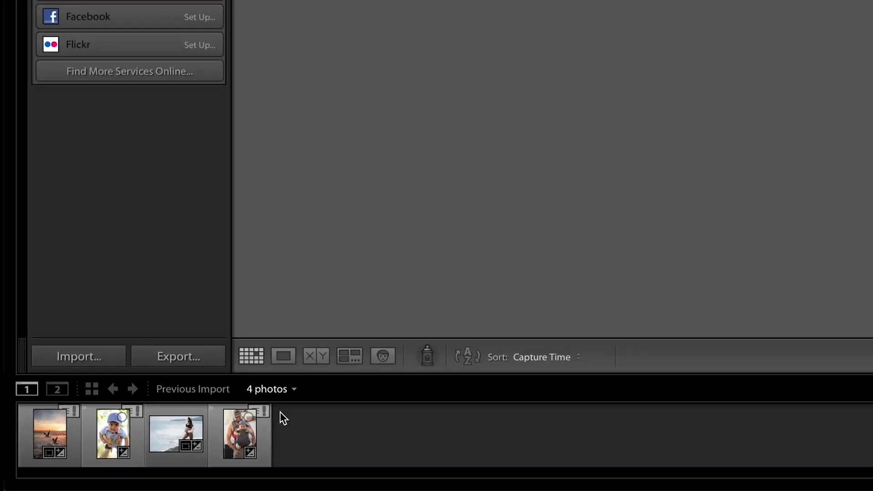
{"action": "left_click", "coordinate": [243, 437]}
{"action": "key", "text": "ctrl+a"}
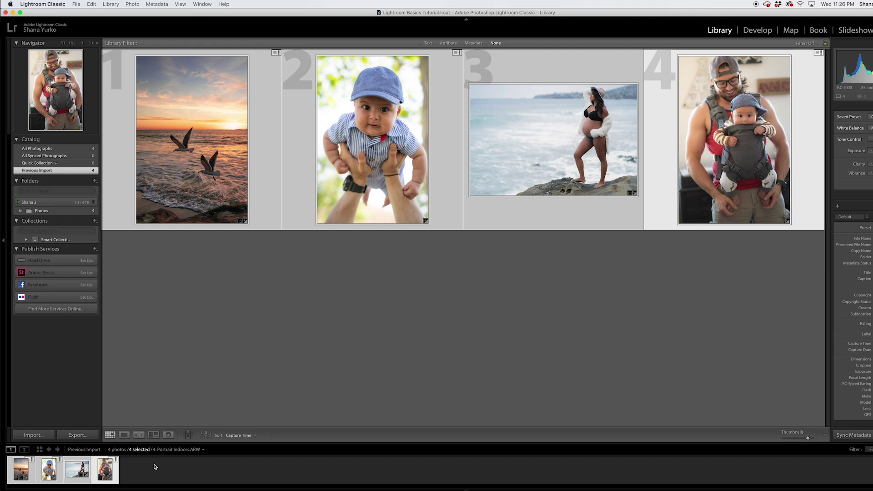
{"action": "left_click", "coordinate": [76, 4]}
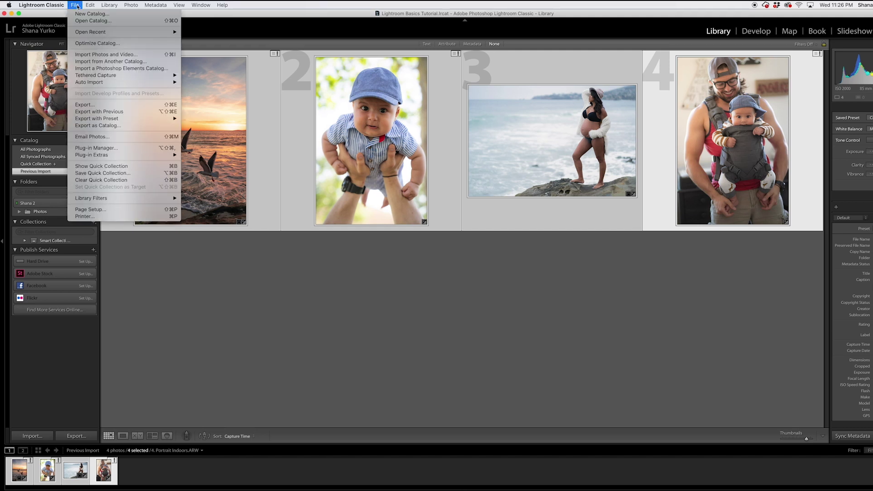
{"action": "left_click", "coordinate": [94, 103]}
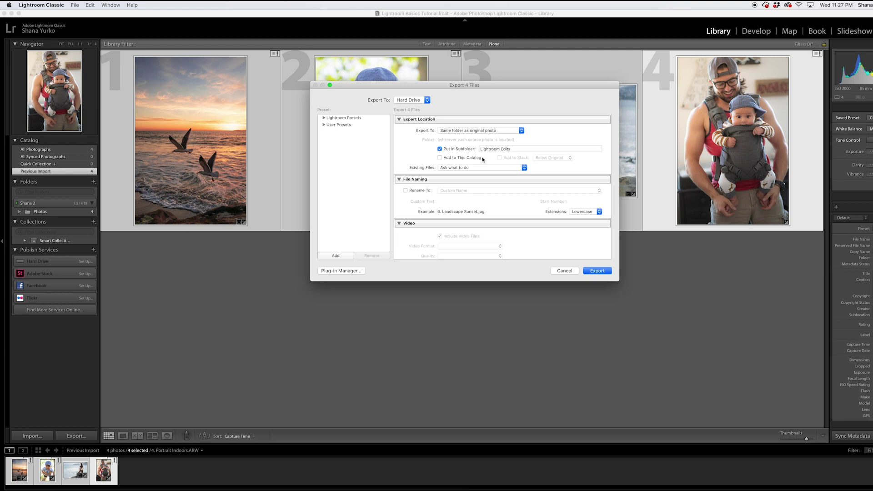
Step: Keep the original file names for the exported photos
{"action": "left_click", "coordinate": [406, 190]}
{"action": "scroll", "coordinate": [563, 184], "scroll_direction": "down", "scroll_amount": 2}
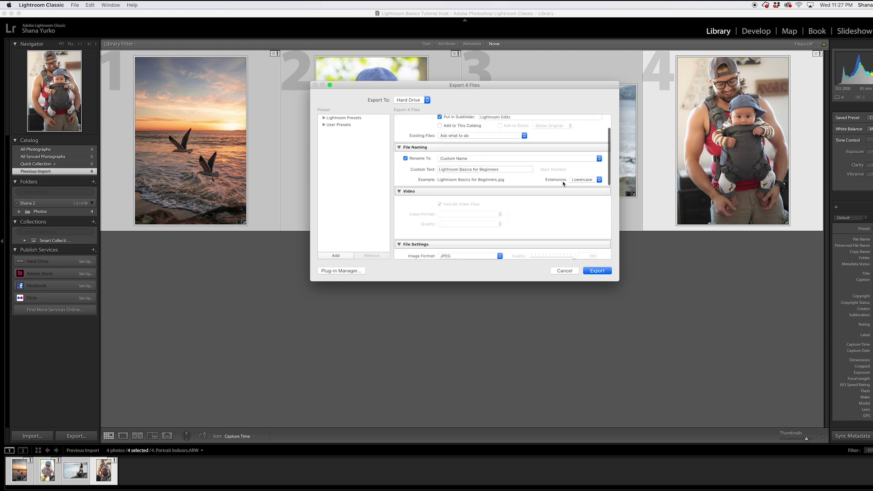
{"action": "left_click", "coordinate": [405, 158]}
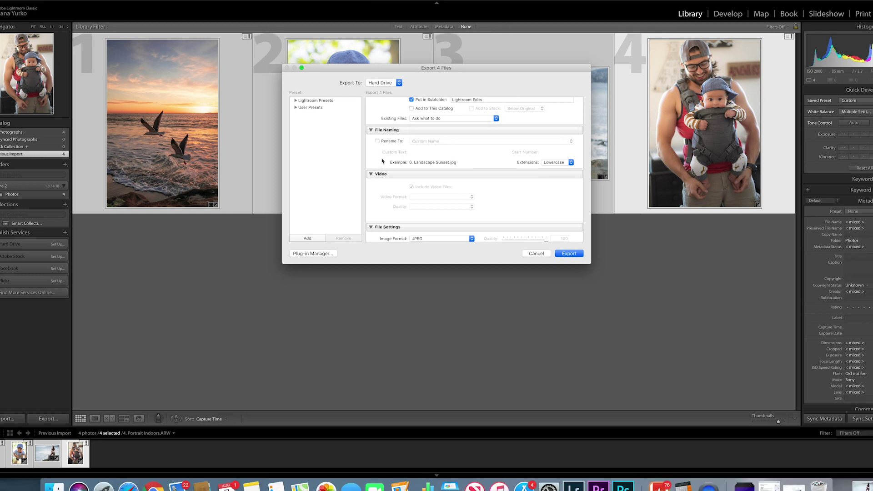
Step: Export the four photos as JPEGs at quality 100, with no file size limit
{"action": "scroll", "coordinate": [470, 124], "scroll_direction": "down", "scroll_amount": 5}
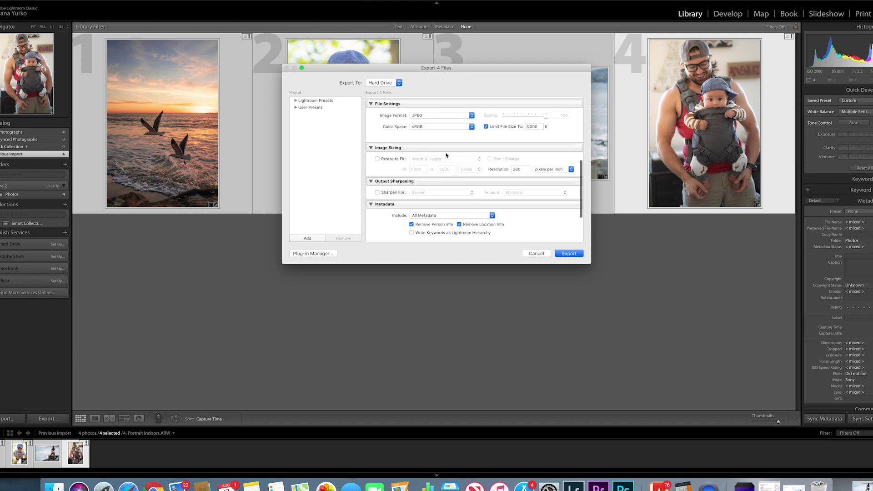
{"action": "left_click", "coordinate": [419, 115]}
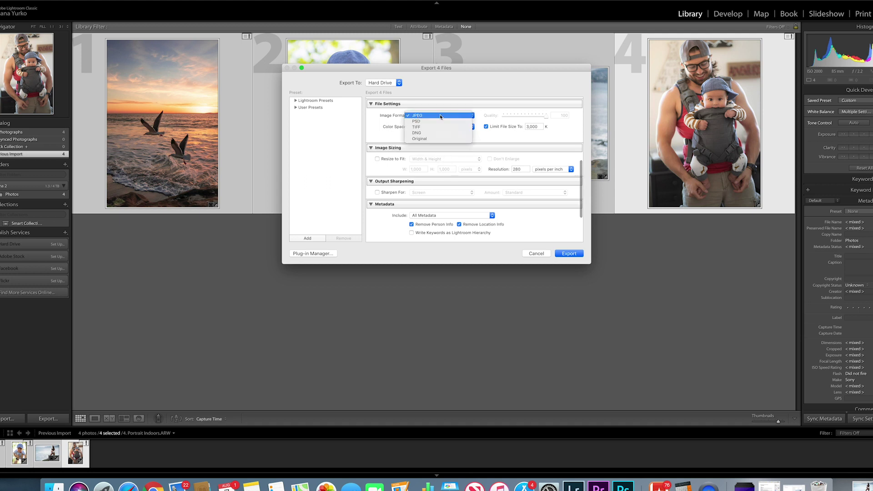
{"action": "left_click", "coordinate": [472, 127]}
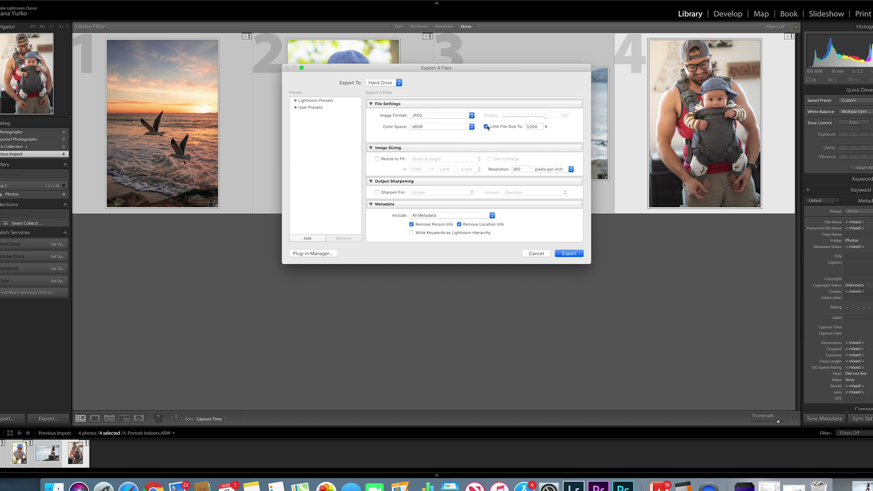
{"action": "left_click", "coordinate": [487, 127]}
{"action": "scroll", "coordinate": [487, 162], "scroll_direction": "up", "scroll_amount": 2}
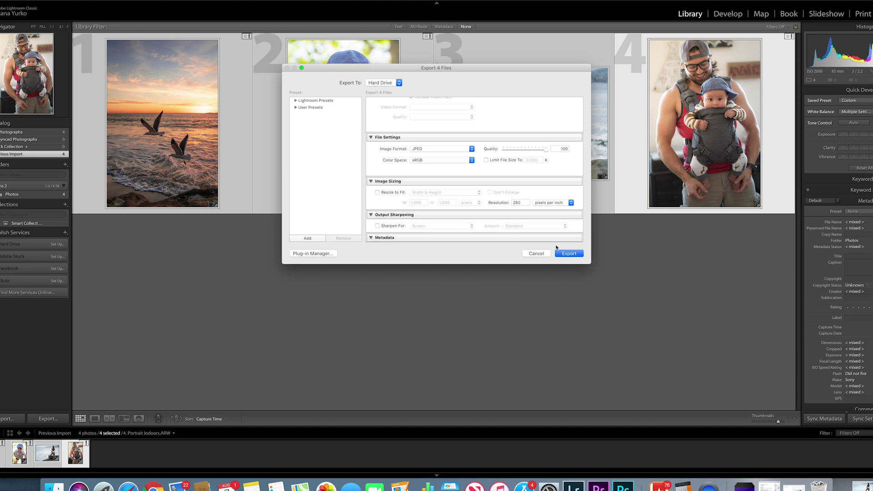
{"action": "left_click", "coordinate": [569, 254]}
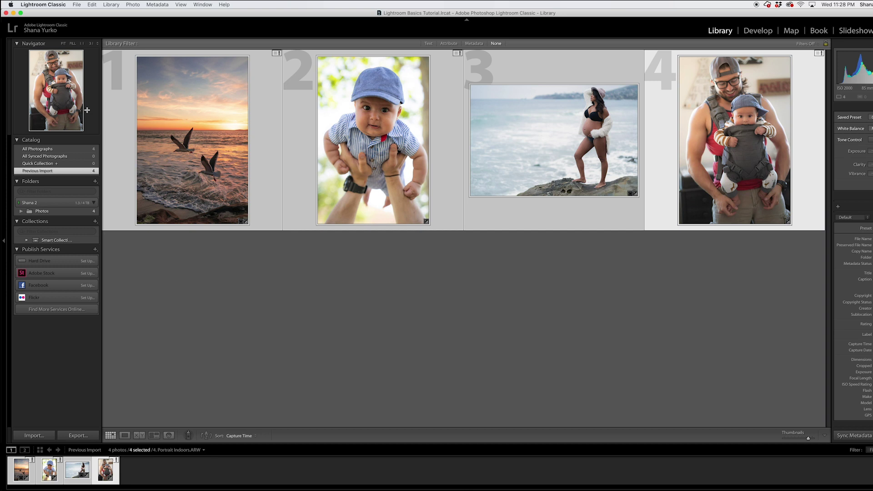
Step: Hide Lightroom Classic and bring the Lightroom Tutorial Folder Finder window forward
{"action": "left_click", "coordinate": [43, 4]}
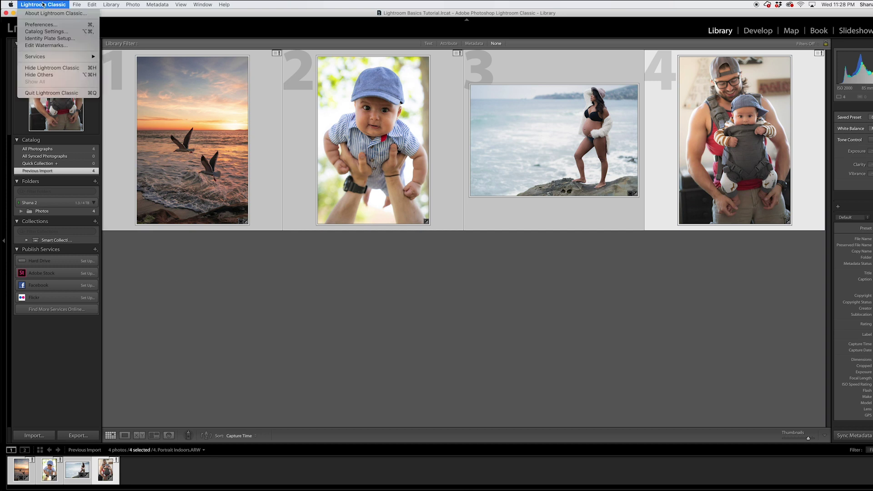
{"action": "left_click", "coordinate": [48, 70]}
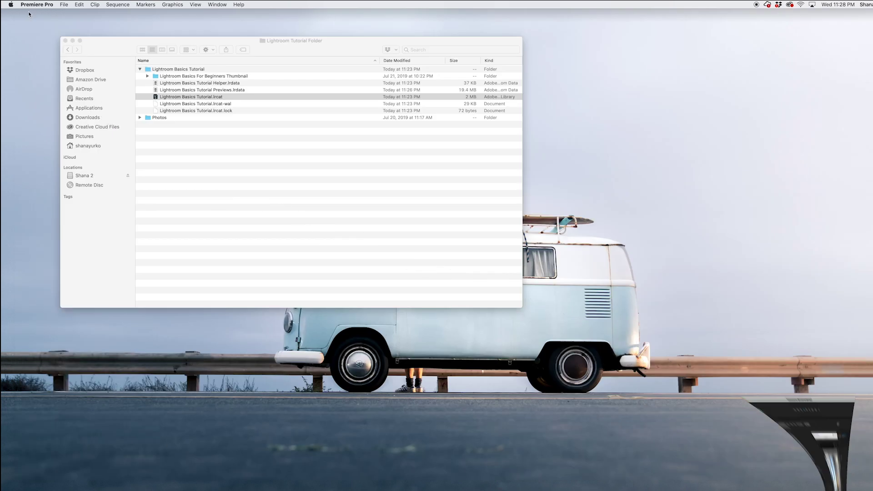
{"action": "left_click", "coordinate": [140, 69]}
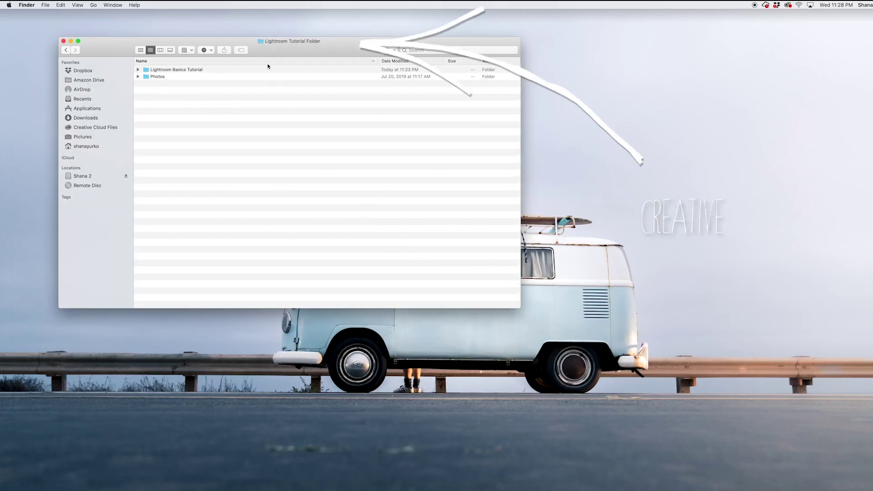
{"action": "left_click", "coordinate": [180, 70]}
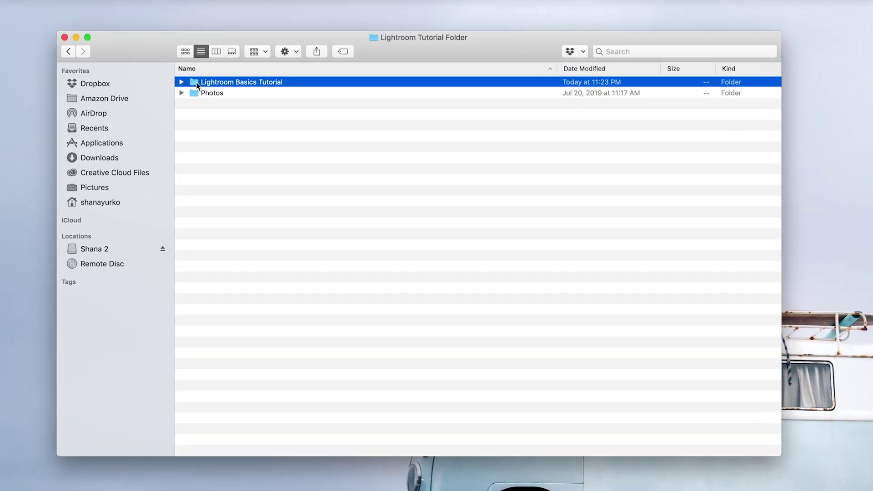
{"action": "left_click", "coordinate": [138, 69]}
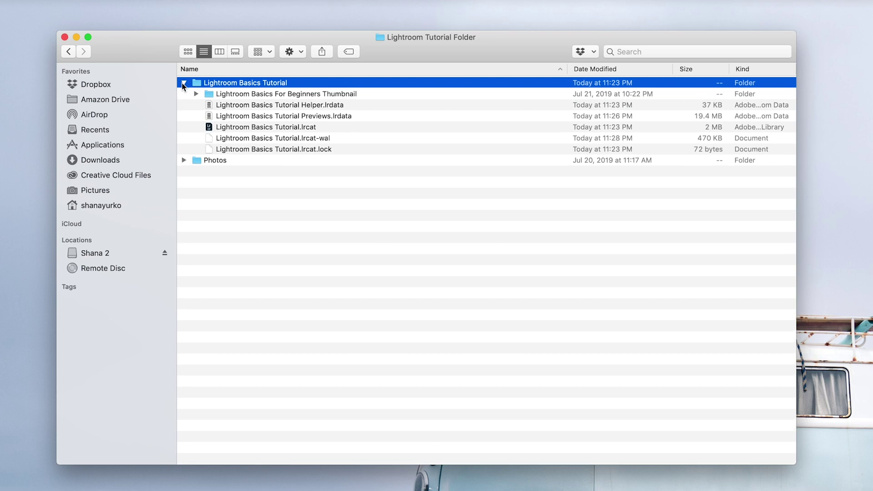
{"action": "left_click", "coordinate": [272, 128]}
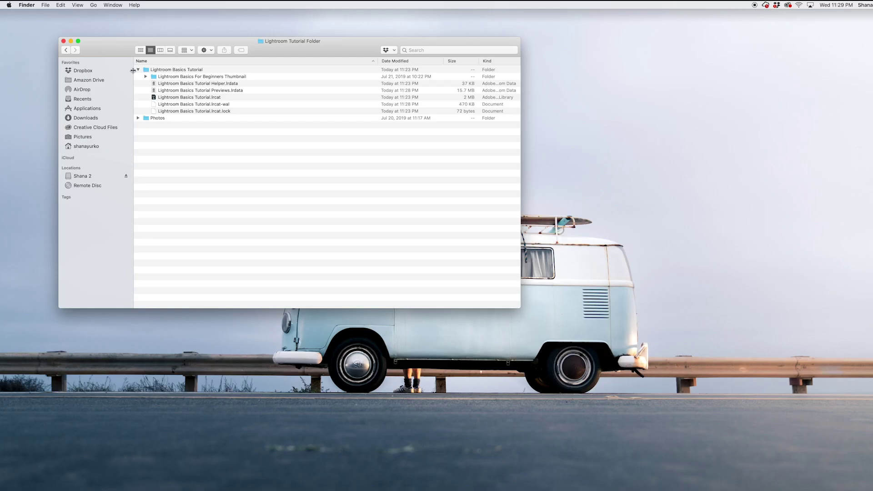
{"action": "left_click", "coordinate": [184, 82]}
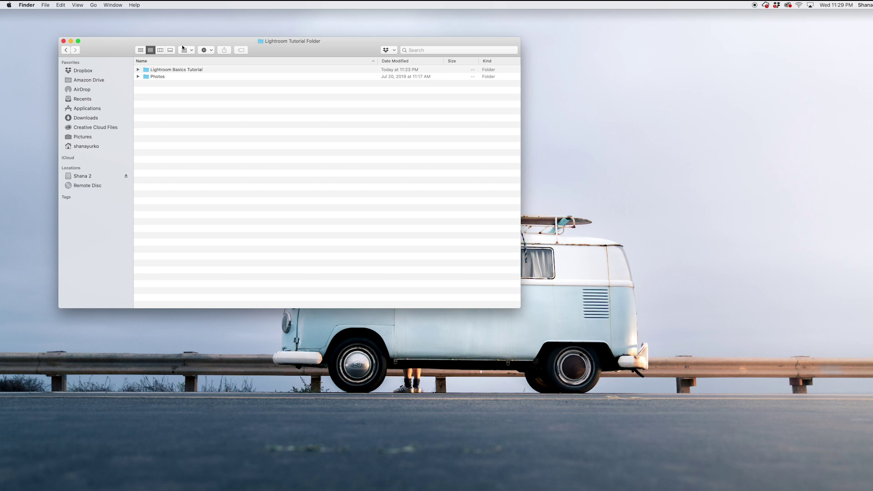
{"action": "left_click", "coordinate": [138, 77]}
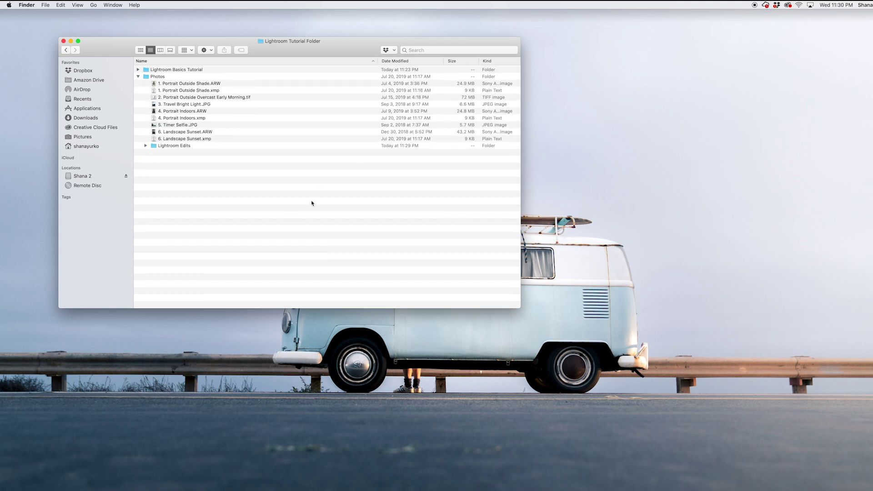
Step: Expand Lightroom Edits and preview the four exported JPEGs one by one in Quick Look
{"action": "left_click", "coordinate": [154, 145]}
{"action": "left_click", "coordinate": [146, 146]}
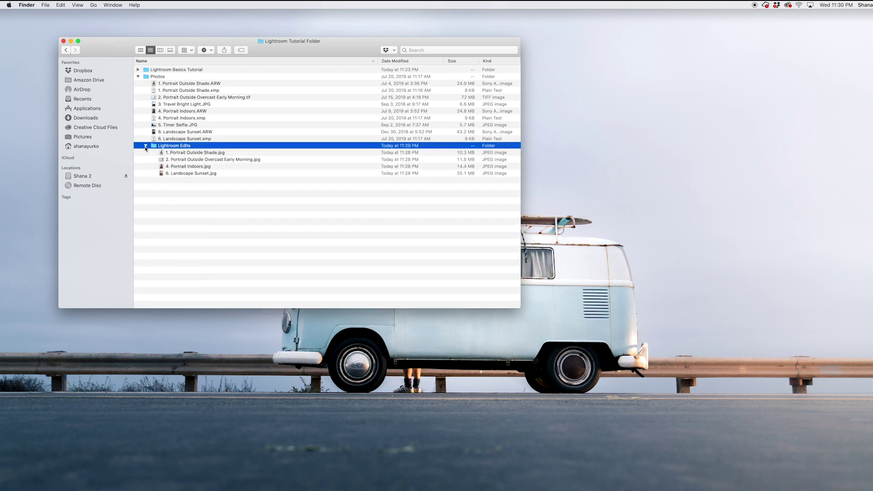
{"action": "left_click_drag", "start_coordinate": [160, 189], "coordinate": [201, 163]}
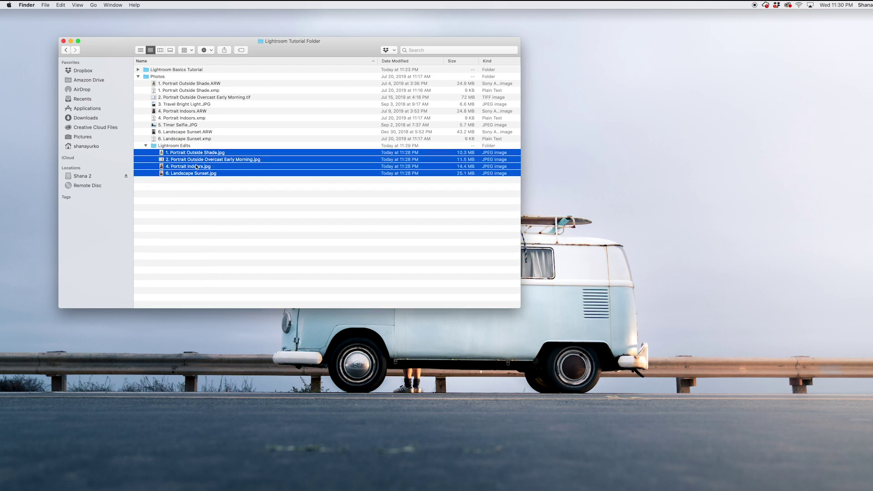
{"action": "key", "text": "space"}
{"action": "key", "text": "Right"}
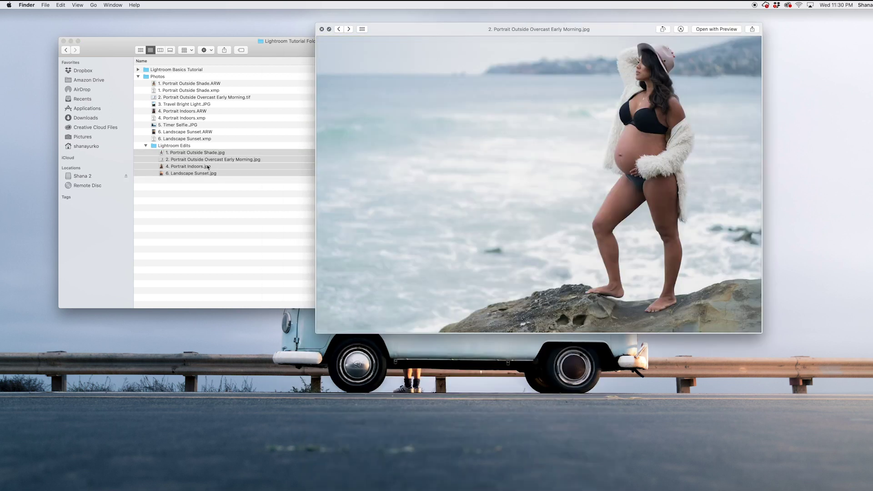
{"action": "key", "text": "Right"}
{"action": "key", "text": "Right"}
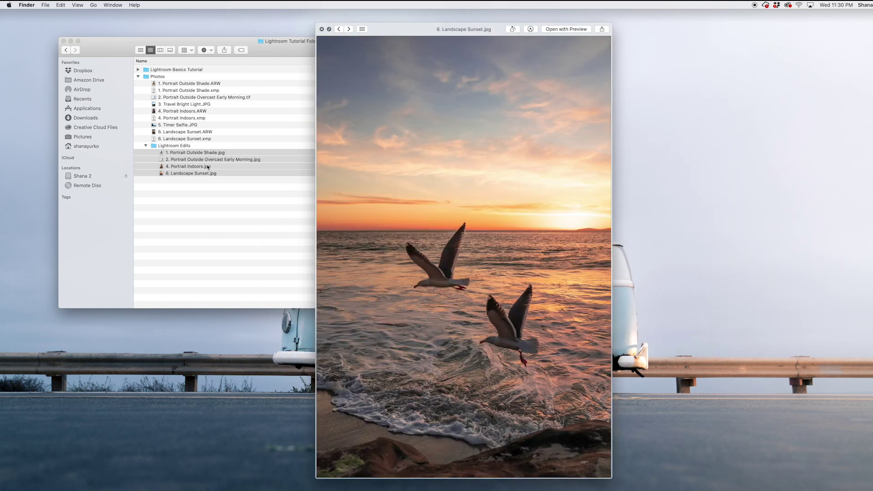
{"action": "key", "text": "Right"}
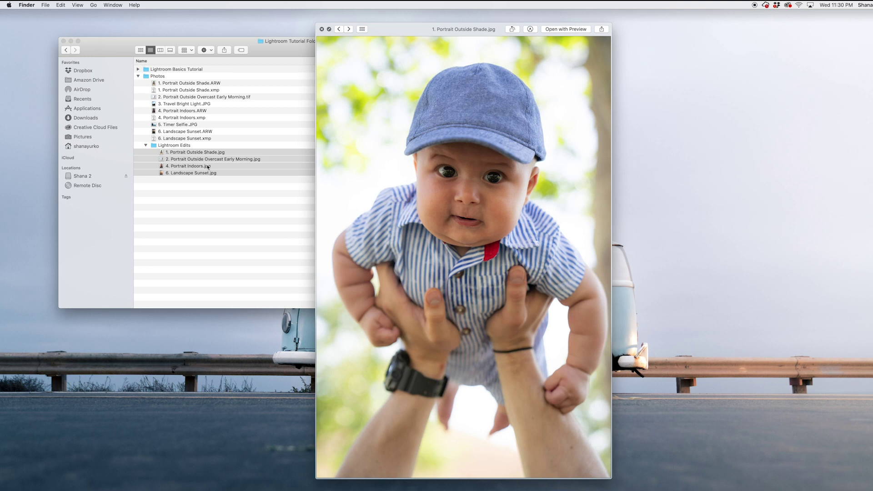
{"action": "key", "text": "space"}
Step: Expand Photos, Lightroom Basics Tutorial and Lightroom Edits to list originals, catalog files and JPEGs
{"action": "left_click", "coordinate": [145, 146]}
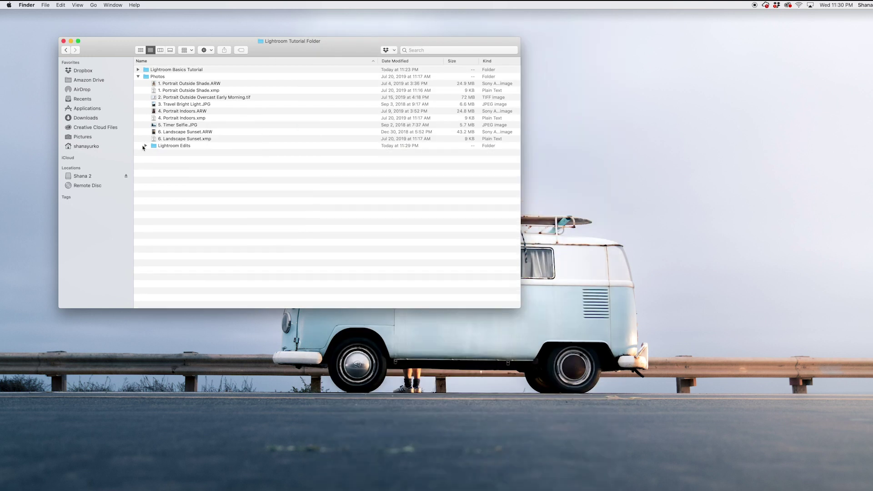
{"action": "left_click", "coordinate": [138, 77]}
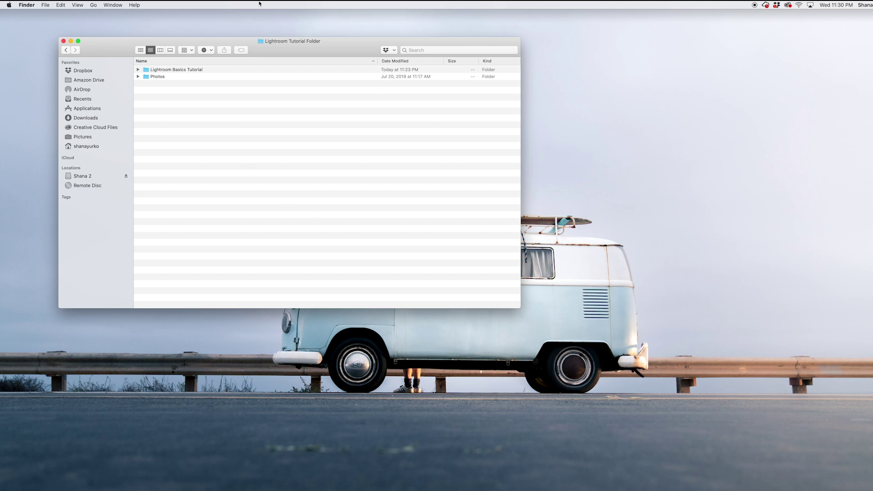
{"action": "left_click", "coordinate": [138, 77]}
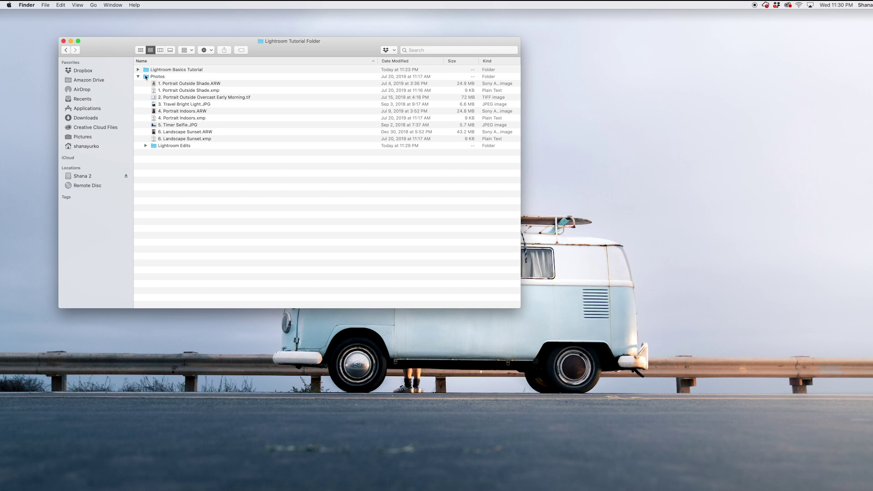
{"action": "left_click", "coordinate": [138, 70]}
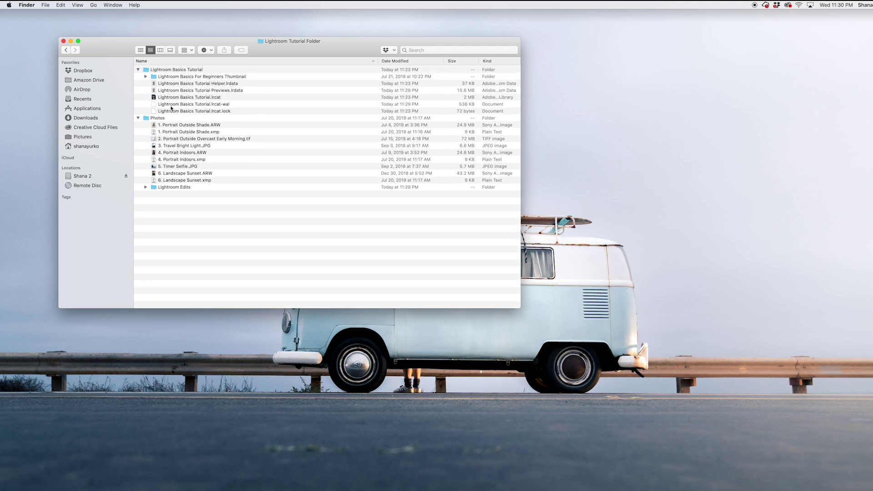
{"action": "left_click", "coordinate": [139, 188]}
{"action": "left_click", "coordinate": [146, 187]}
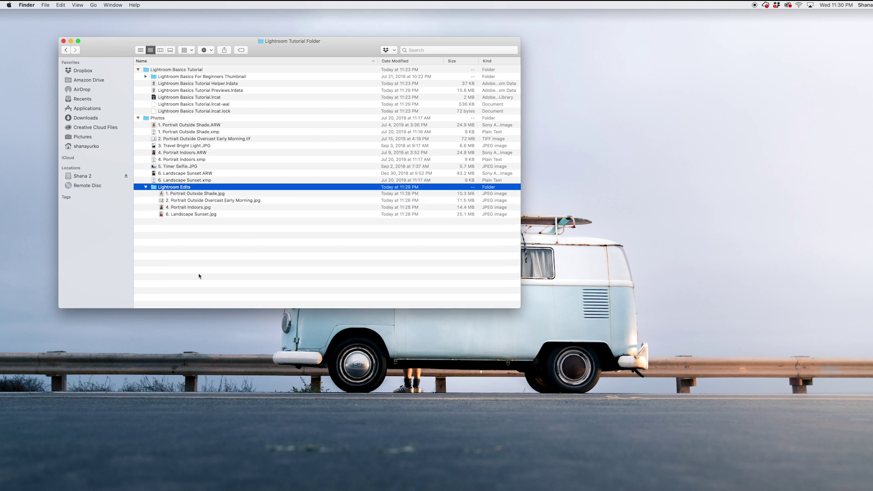